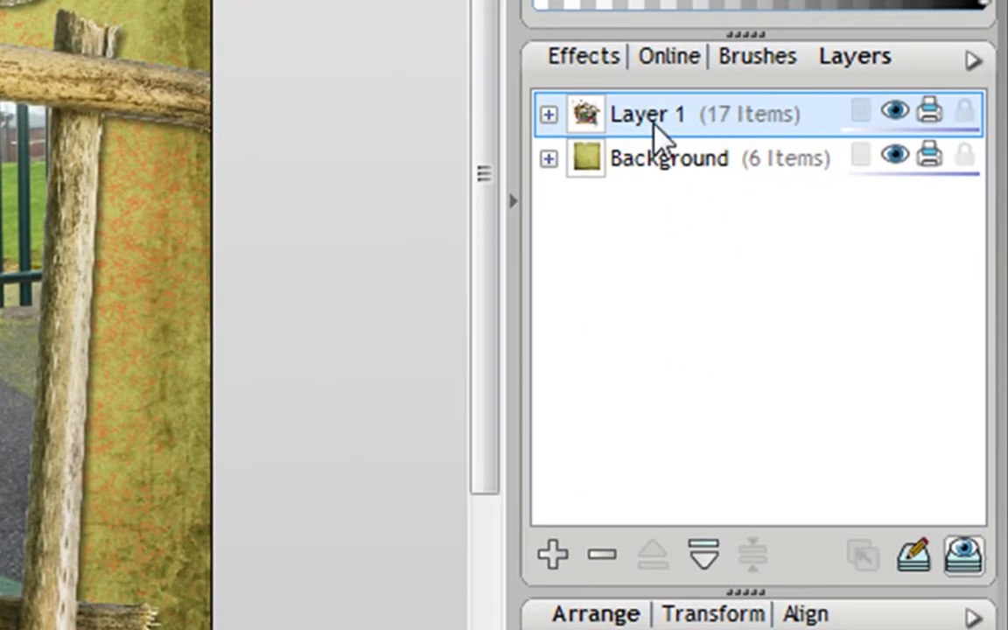
Add a new layer above Layer 1 and turn it into a mask layer.
click(555, 555)
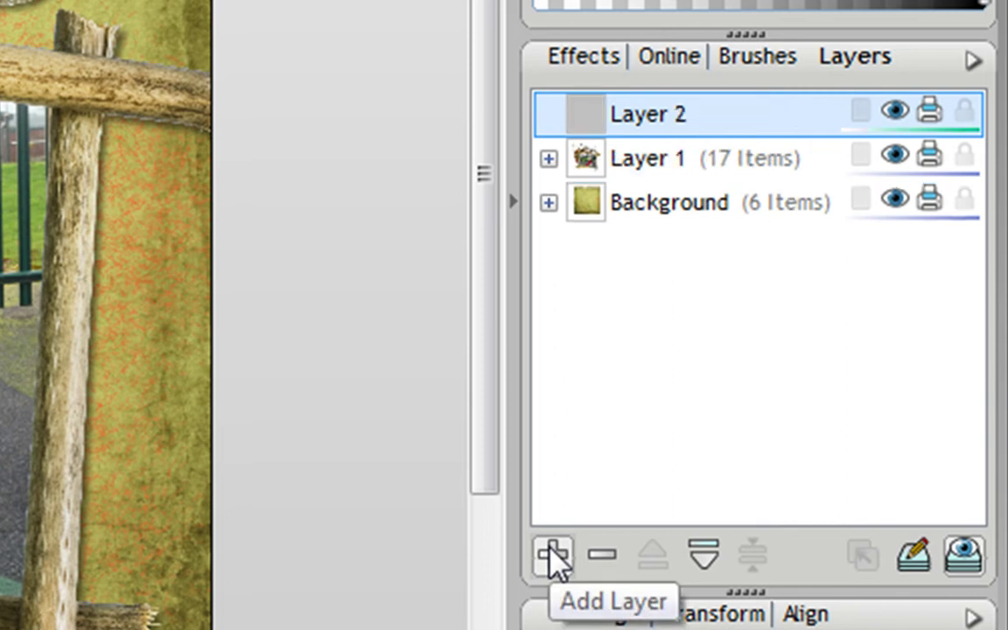
right_click(648, 120)
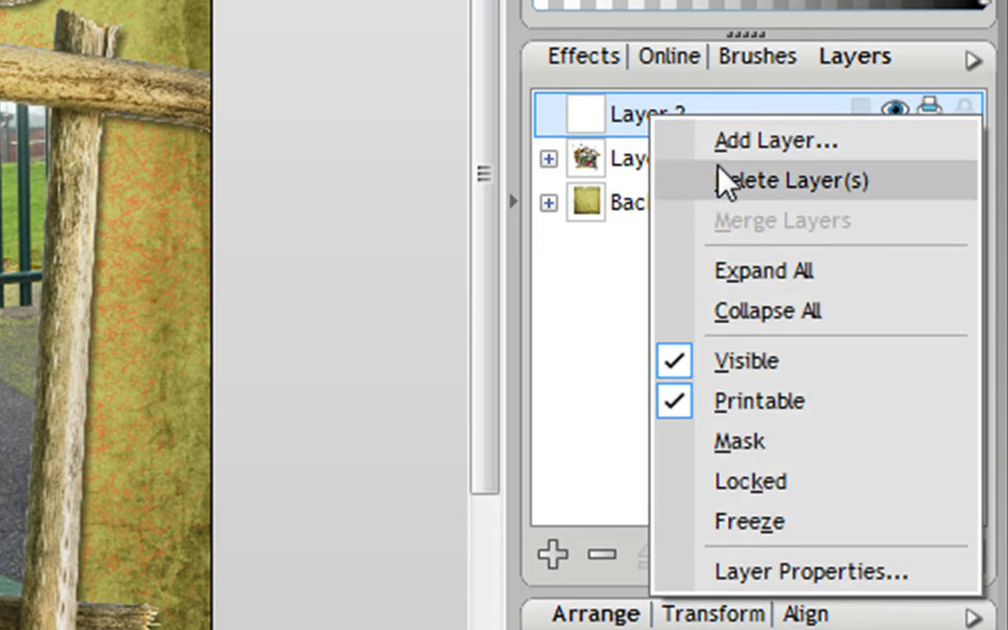
click(765, 445)
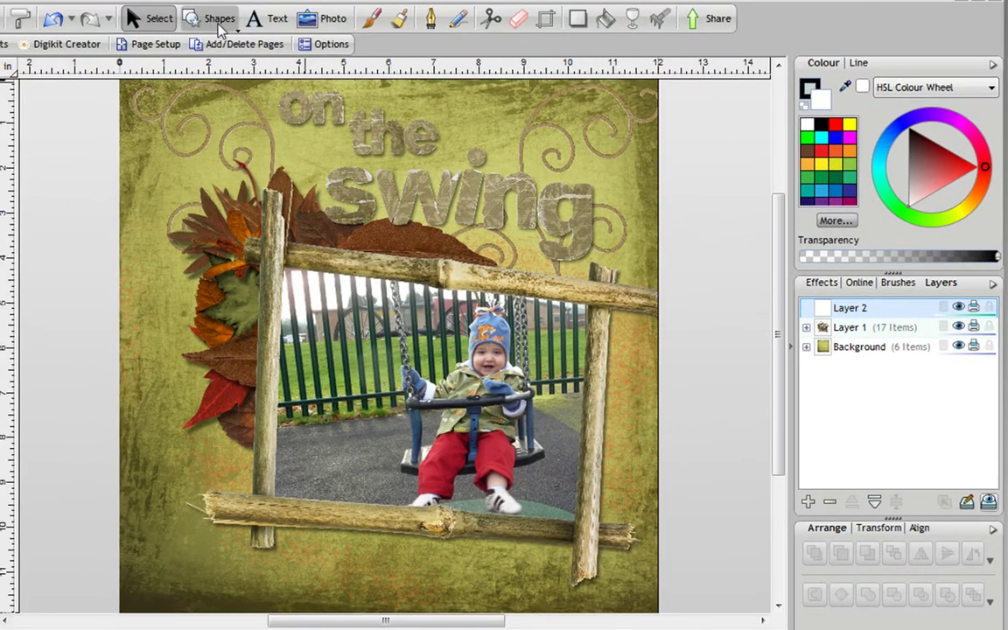
Draw a large white ellipse over the framed photo on Layer 2 and lock the layer so it masks the page.
click(220, 26)
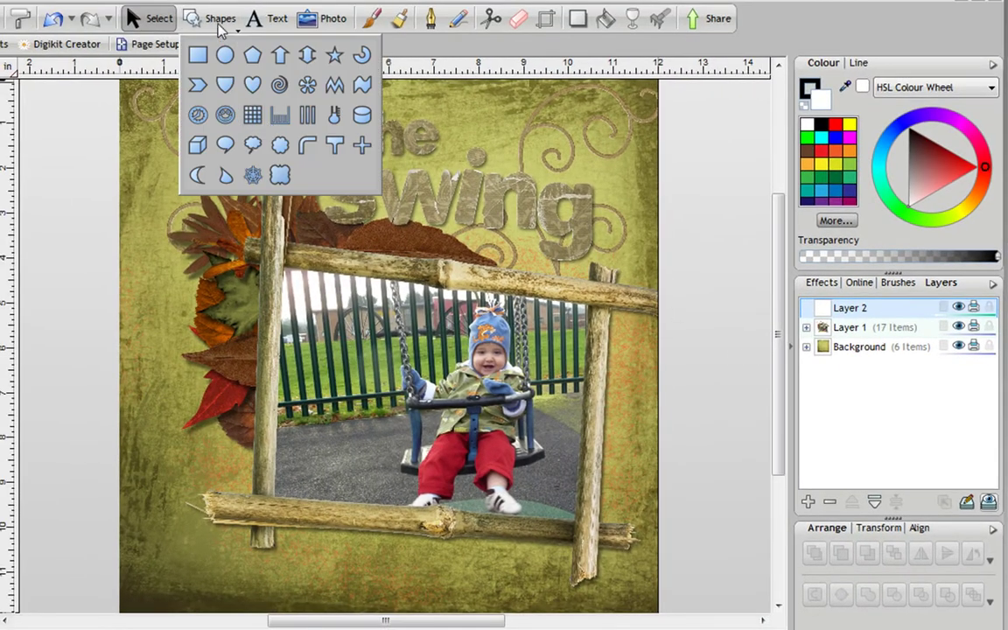
click(223, 50)
drag(409, 344, 628, 526)
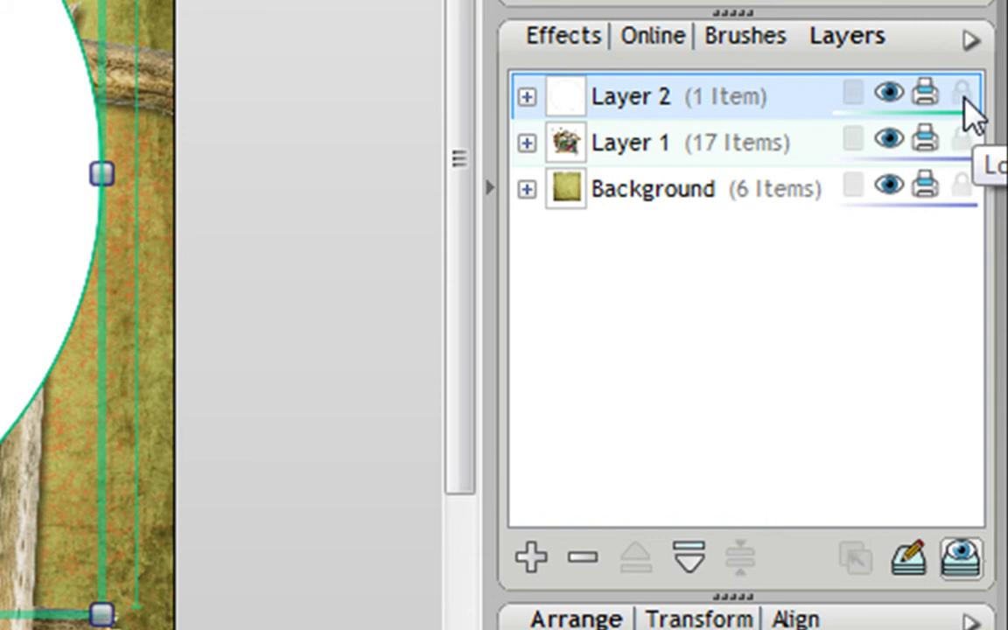
click(963, 95)
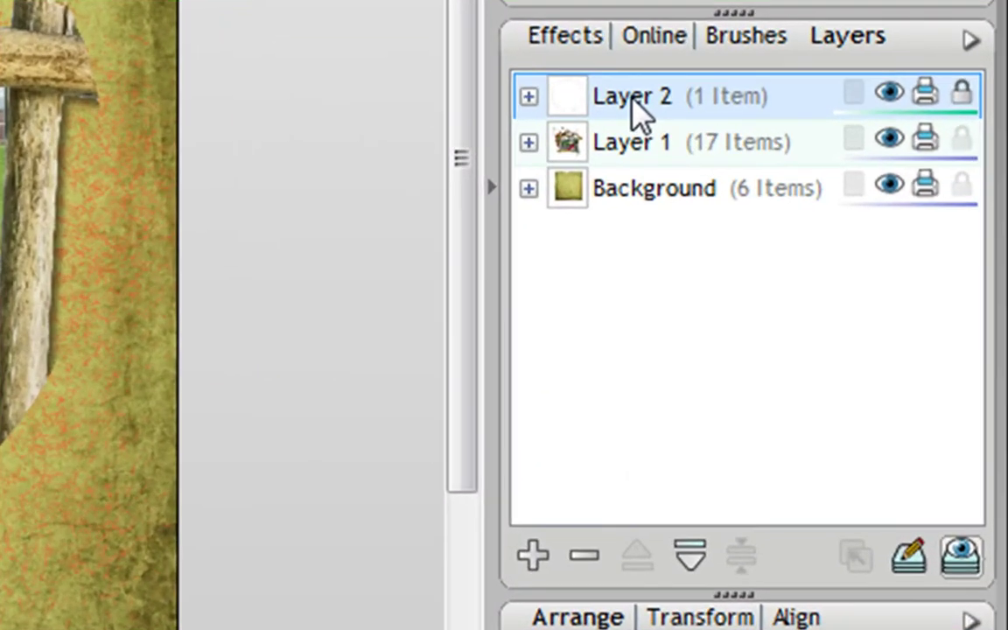
Extend Layer 2's mask to cover 2 layers, and delete that mask layer after viewing the effect.
right_click(633, 100)
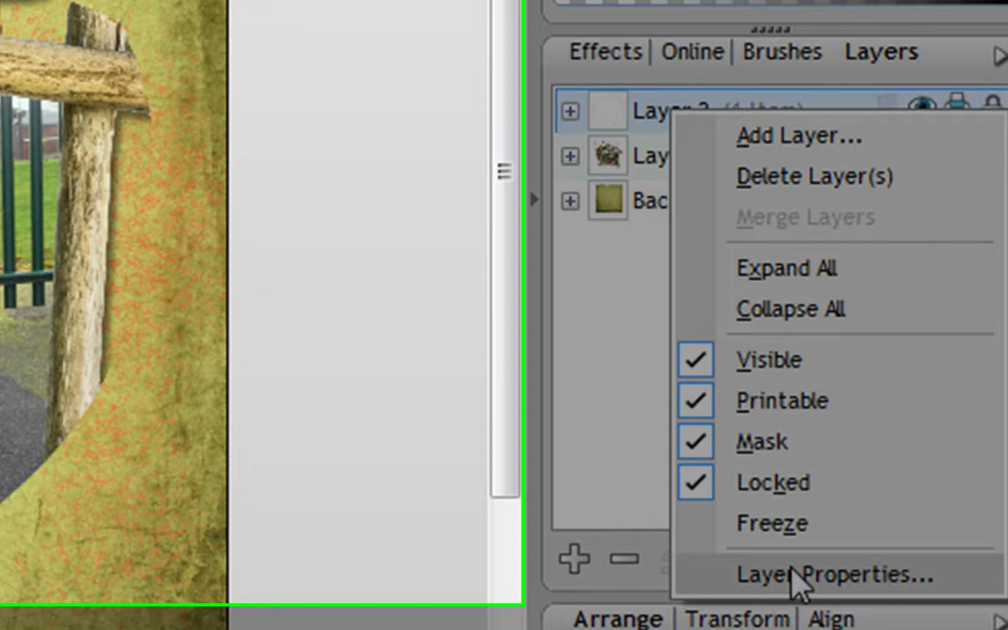
click(760, 574)
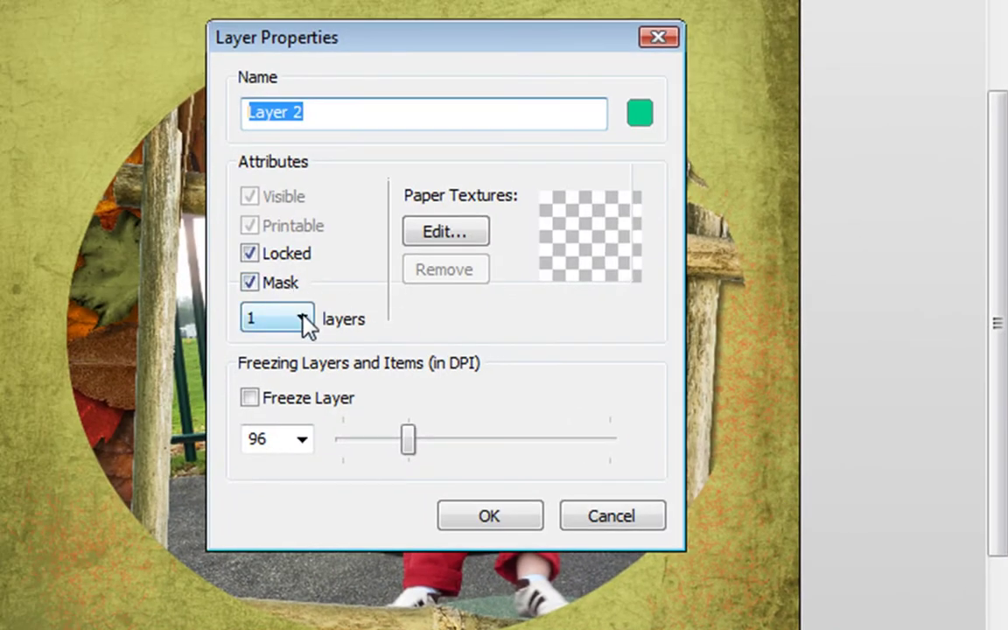
click(304, 320)
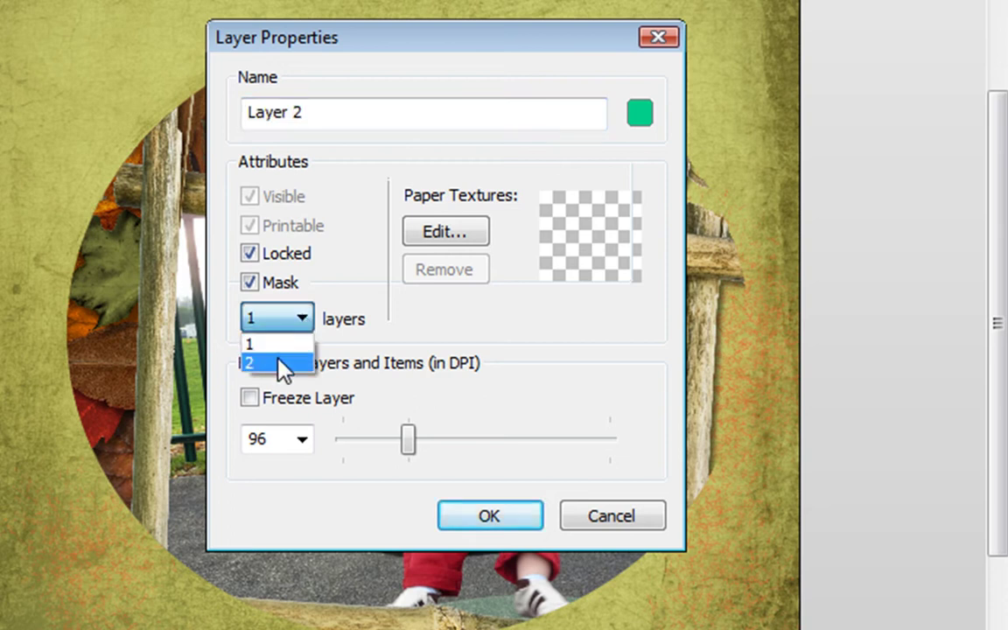
click(279, 361)
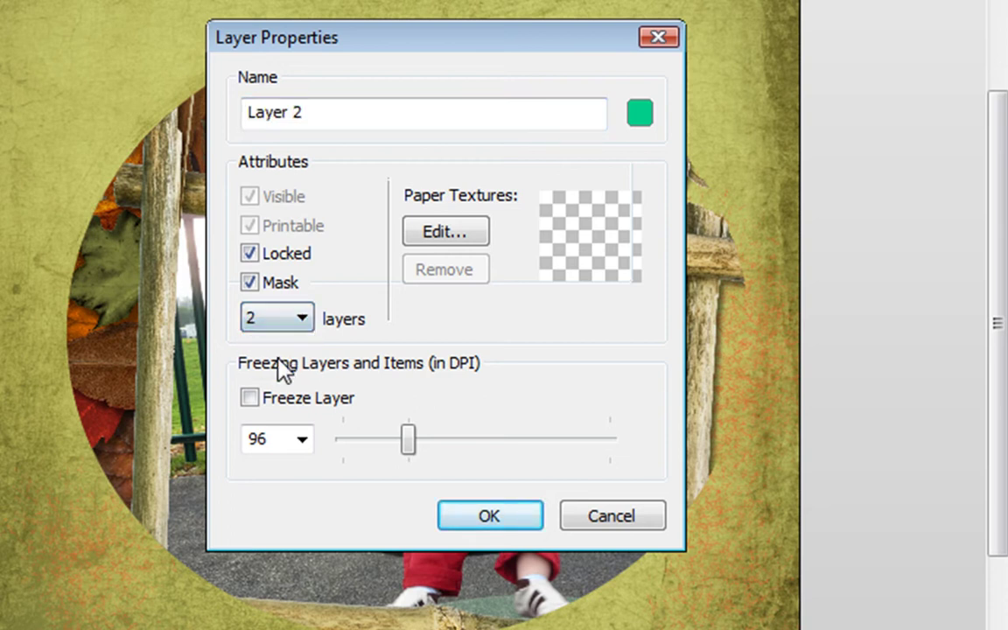
click(490, 515)
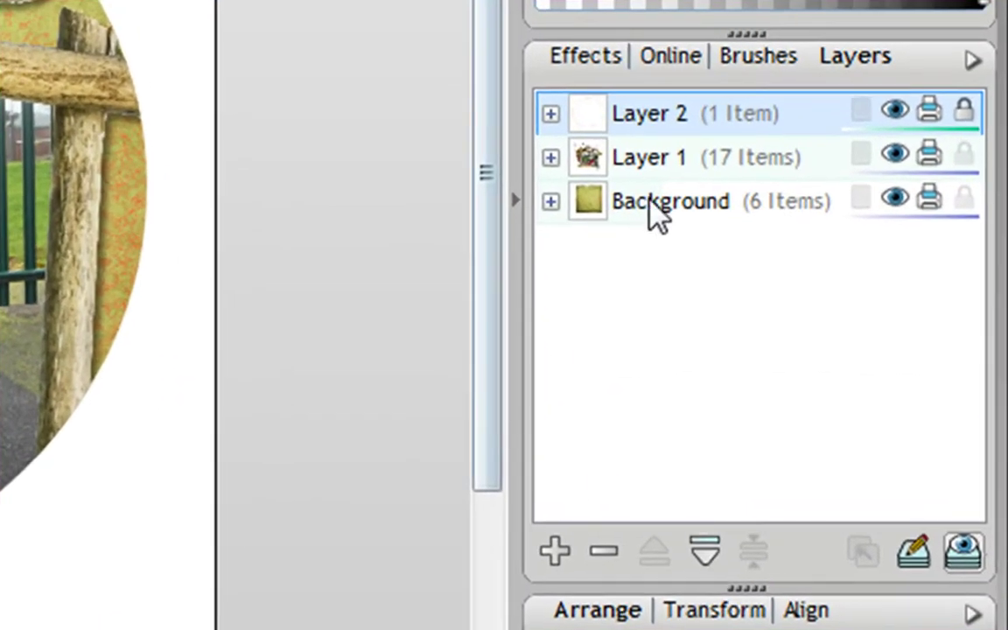
click(605, 551)
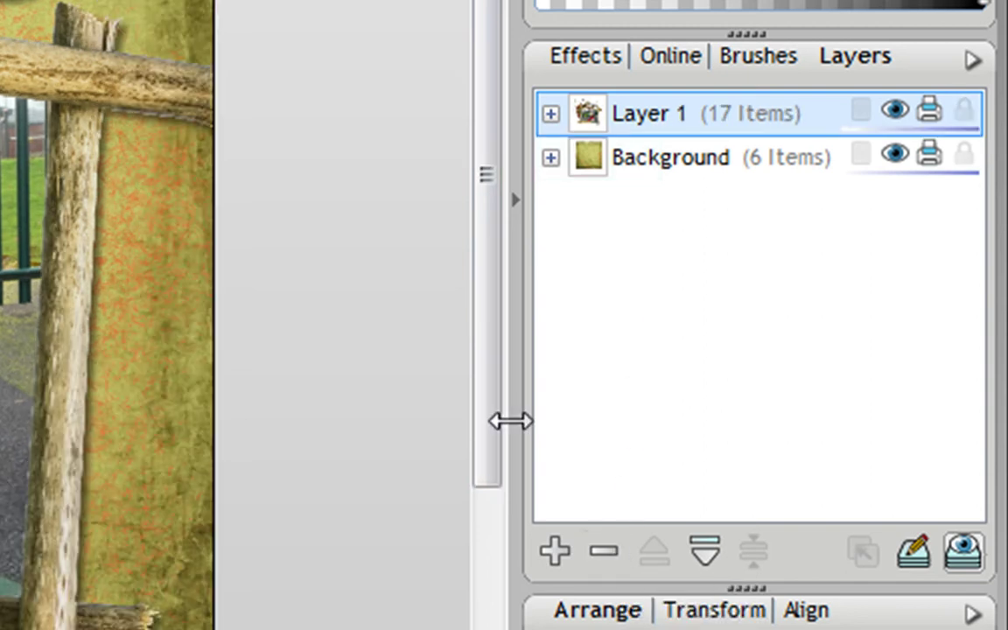
Add two empty layers above Layer 1 and set the uppermost one, Layer 3, as a mask.
click(557, 551)
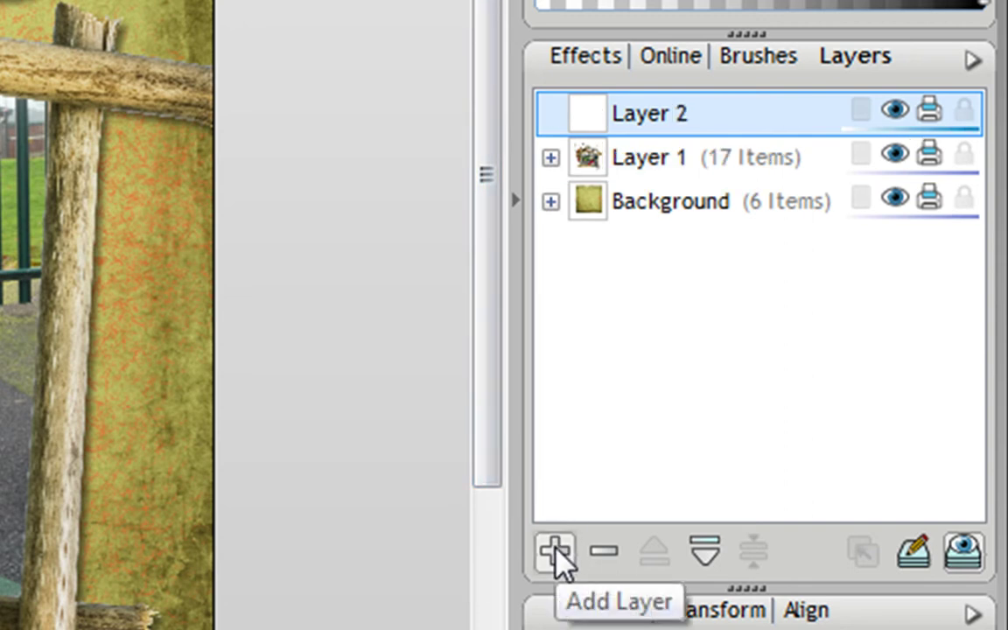
click(556, 551)
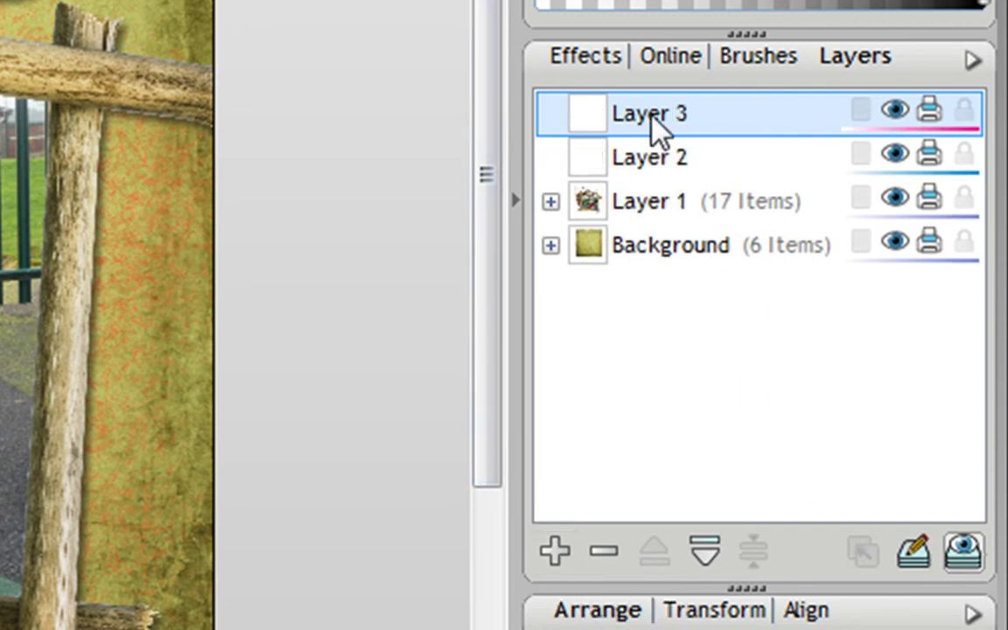
right_click(697, 117)
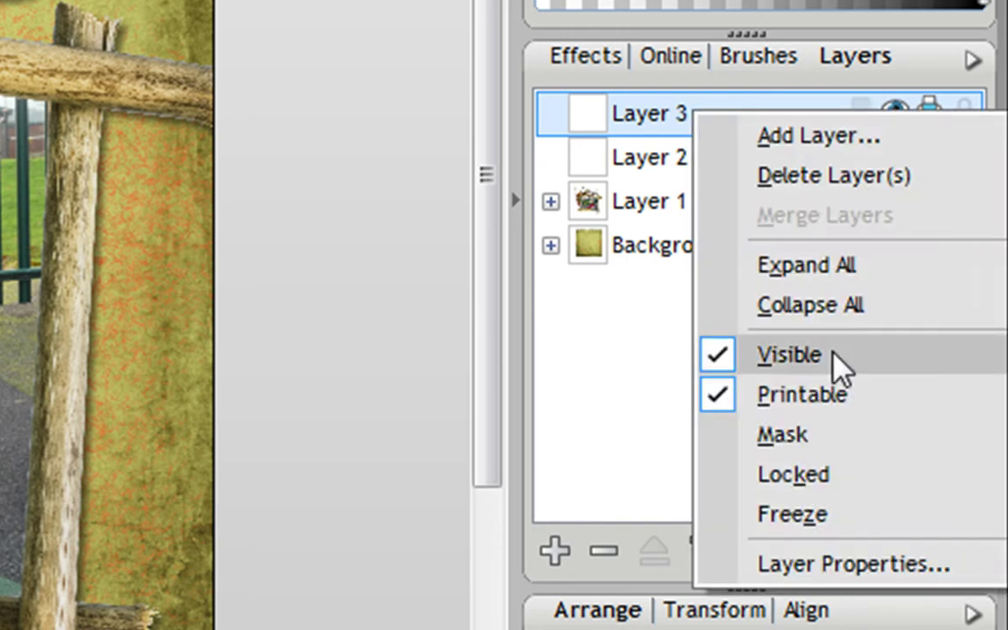
click(807, 436)
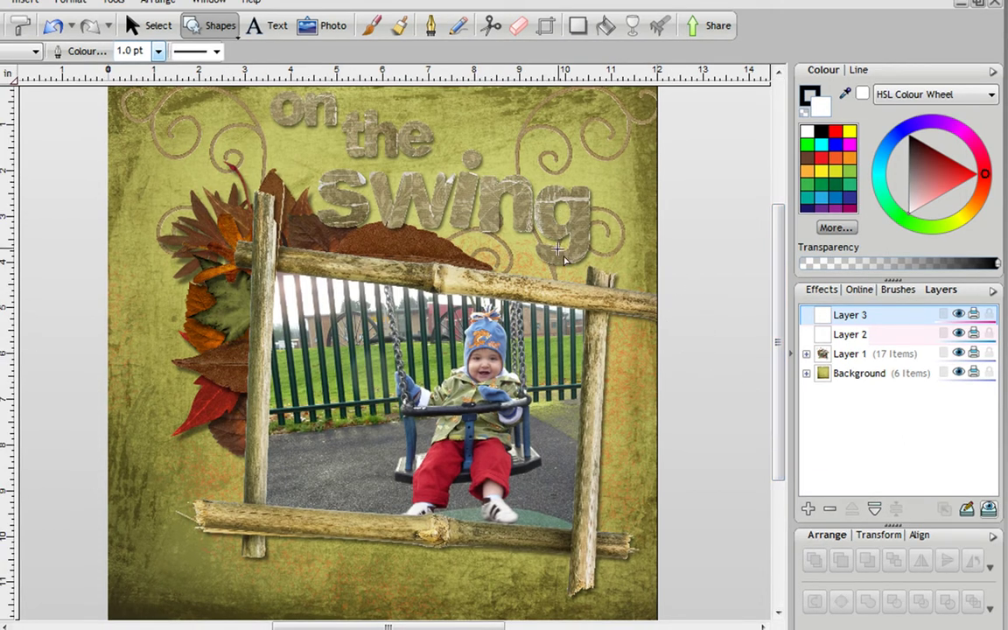
Add the text "Bluebell Park, 2008" at about 46 pt below the wooden frame on Layer 3.
click(264, 26)
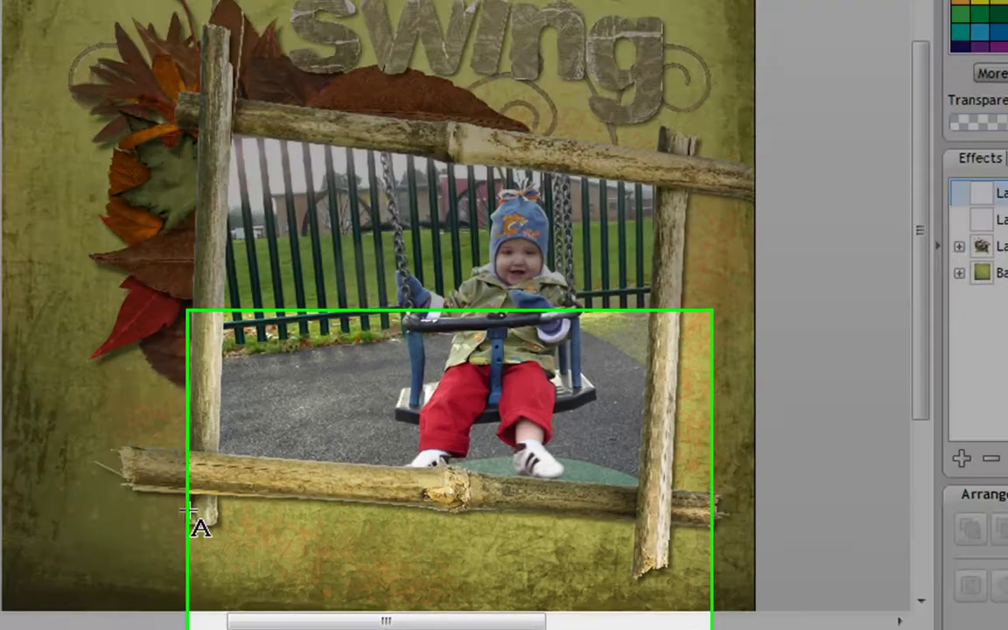
drag(272, 551, 295, 579)
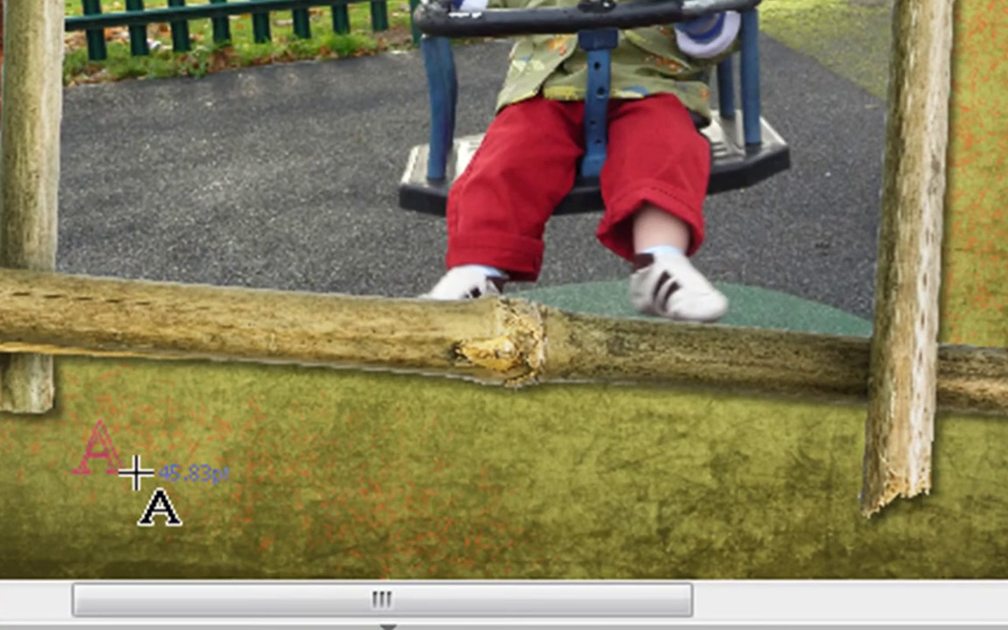
drag(136, 472, 136, 473)
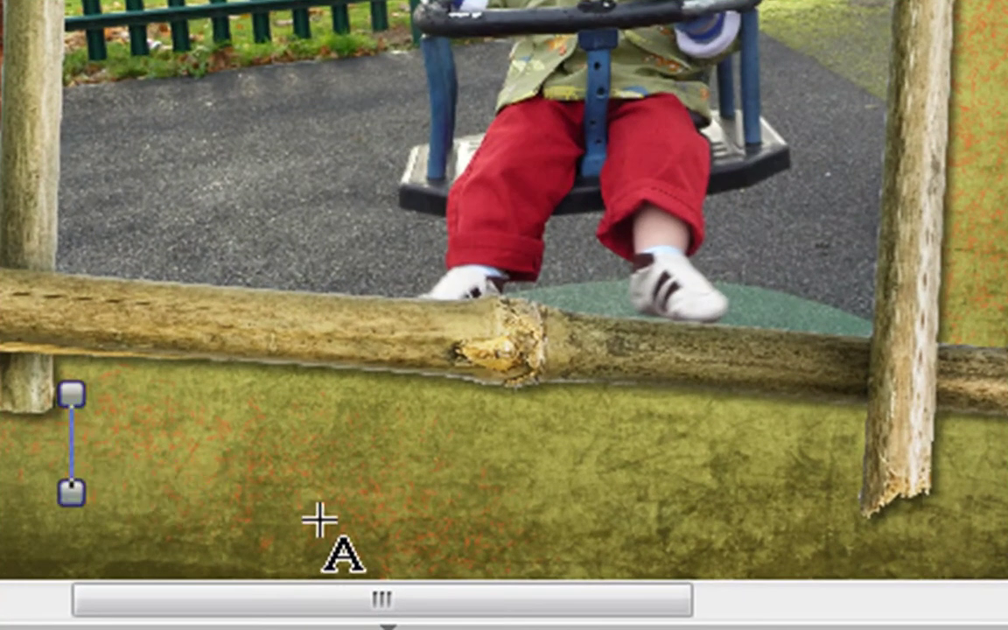
text(Bluebell)
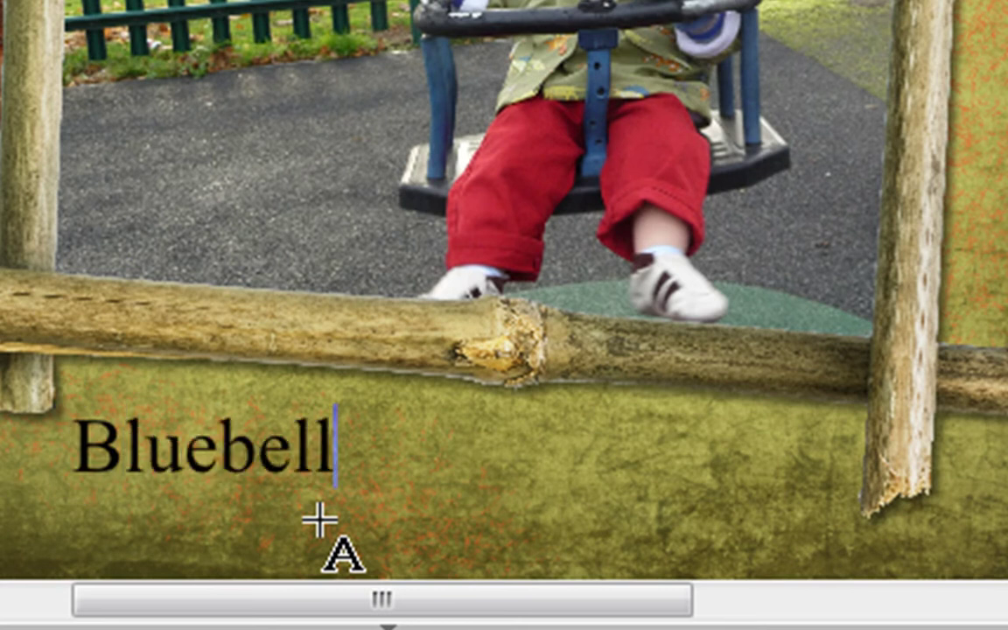
text( Park, 20)
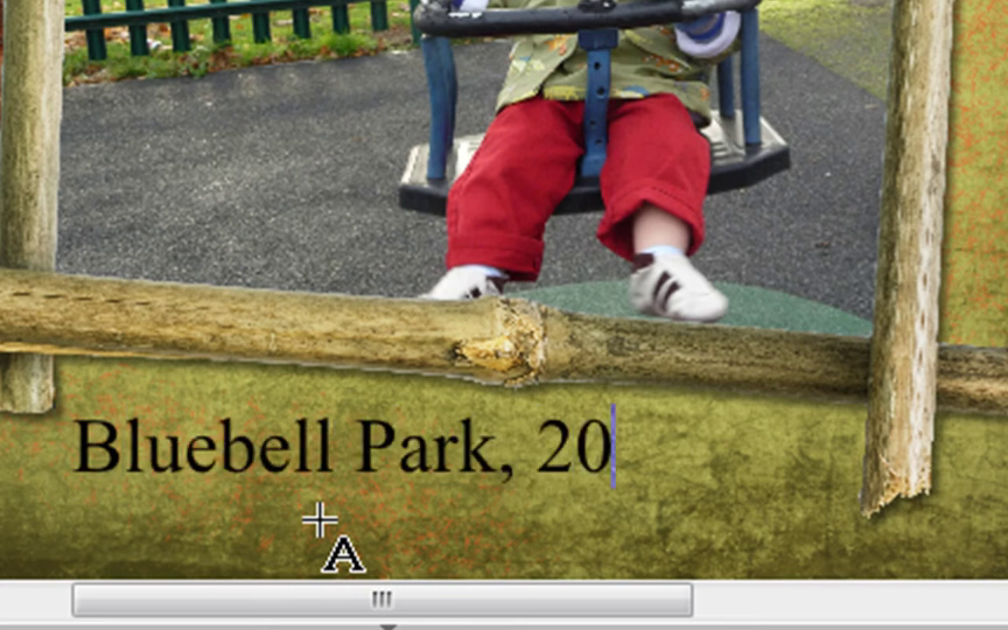
text(08)
key(Escape)
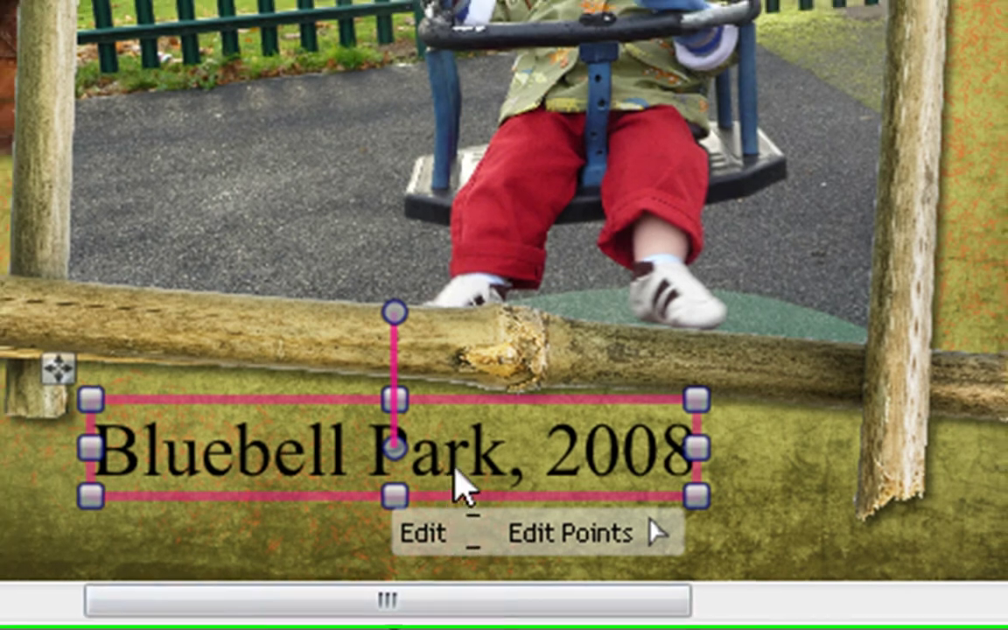
key(Escape)
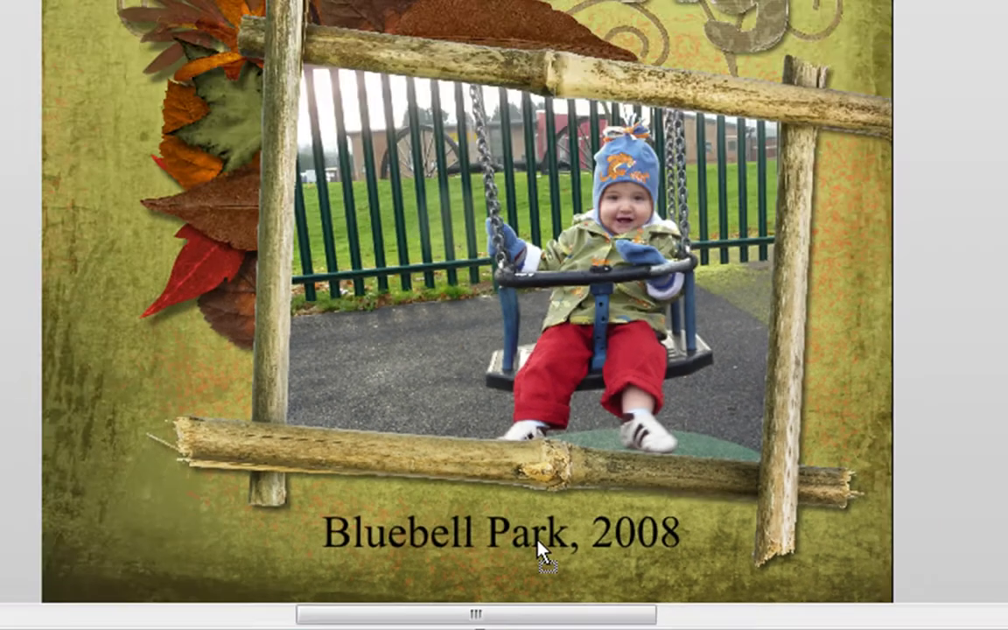
Set the caption's font to Abadi MT Condensed Extra Bold and lock the Layer 3 mask.
click(540, 549)
click(160, 33)
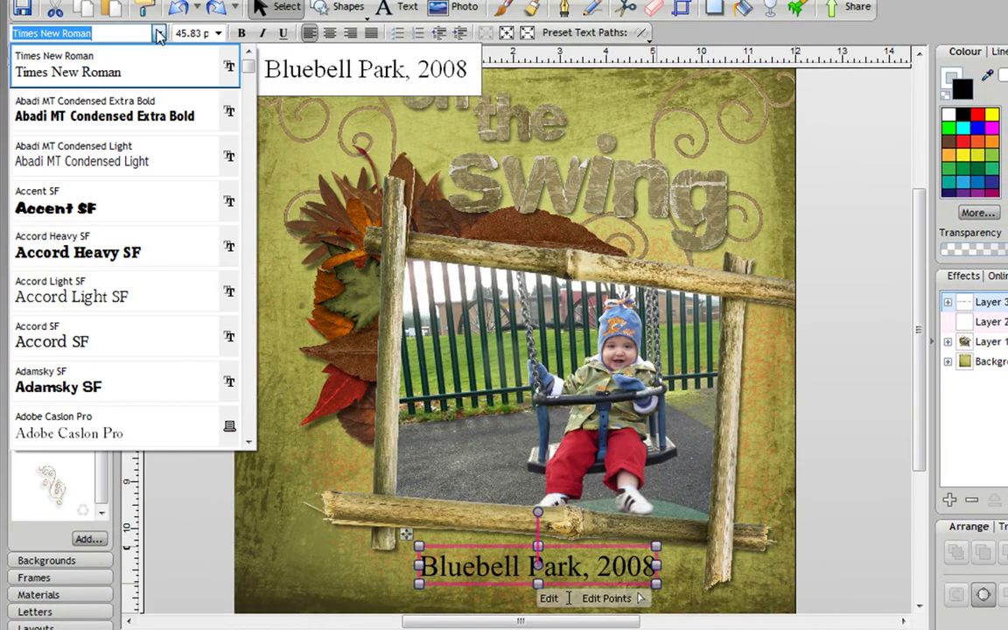
click(147, 118)
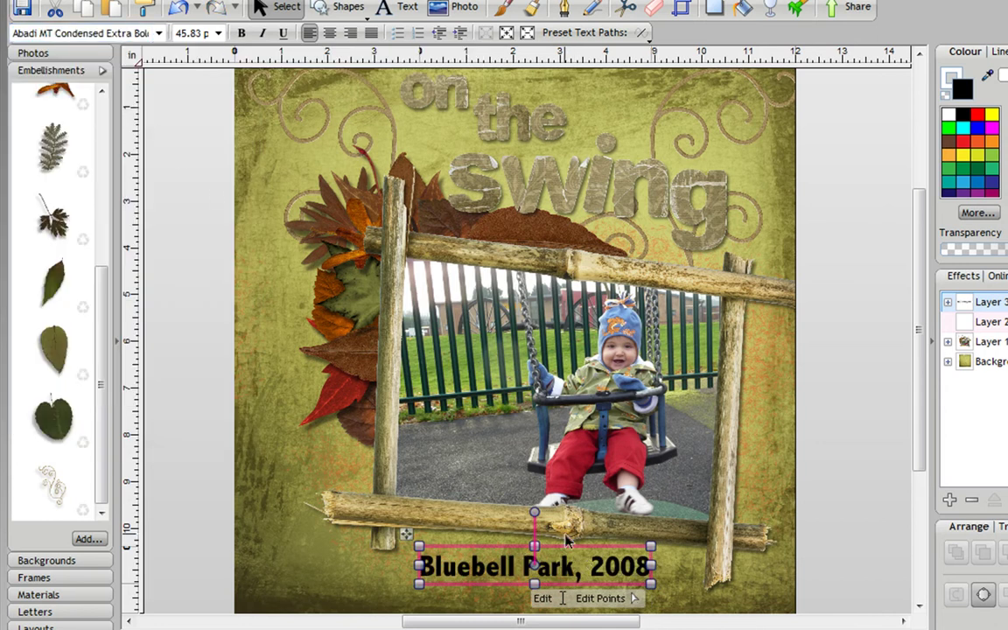
key(Escape)
click(573, 570)
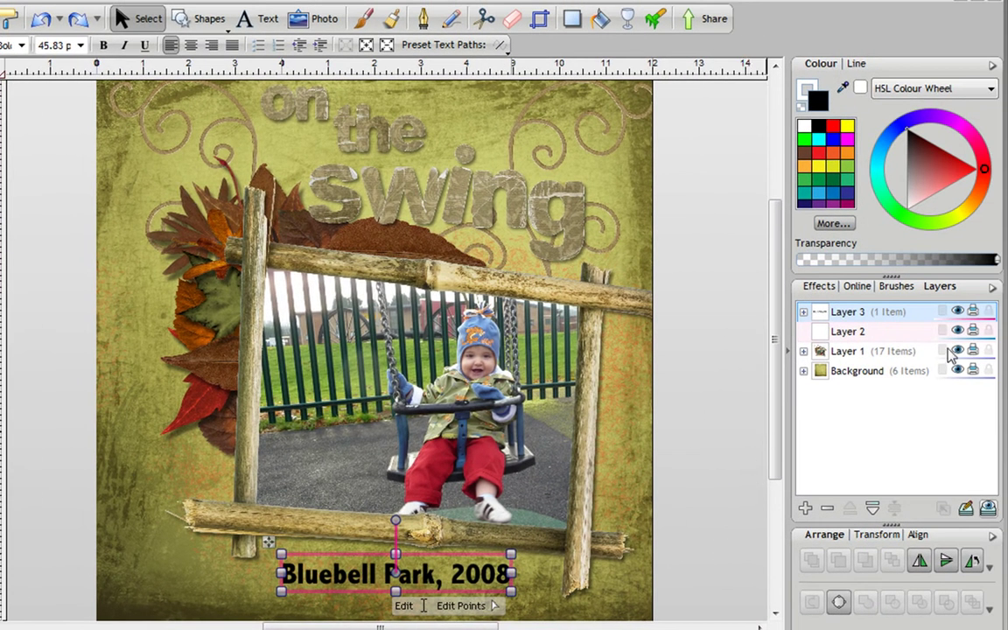
click(989, 312)
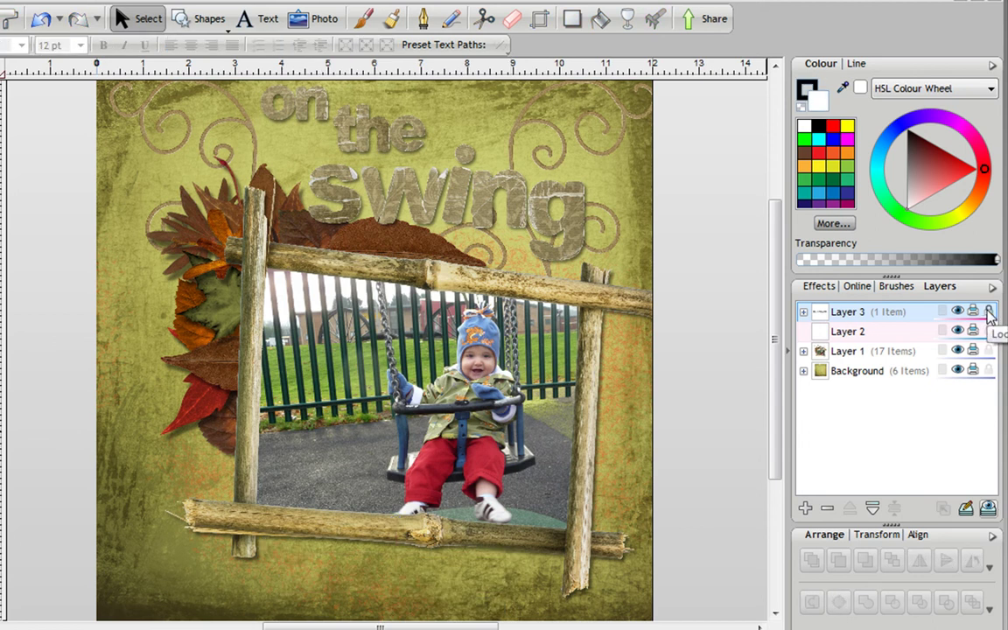
Make Layer 2 active and set up the Charcoal 03 natural media brush in white.
click(855, 336)
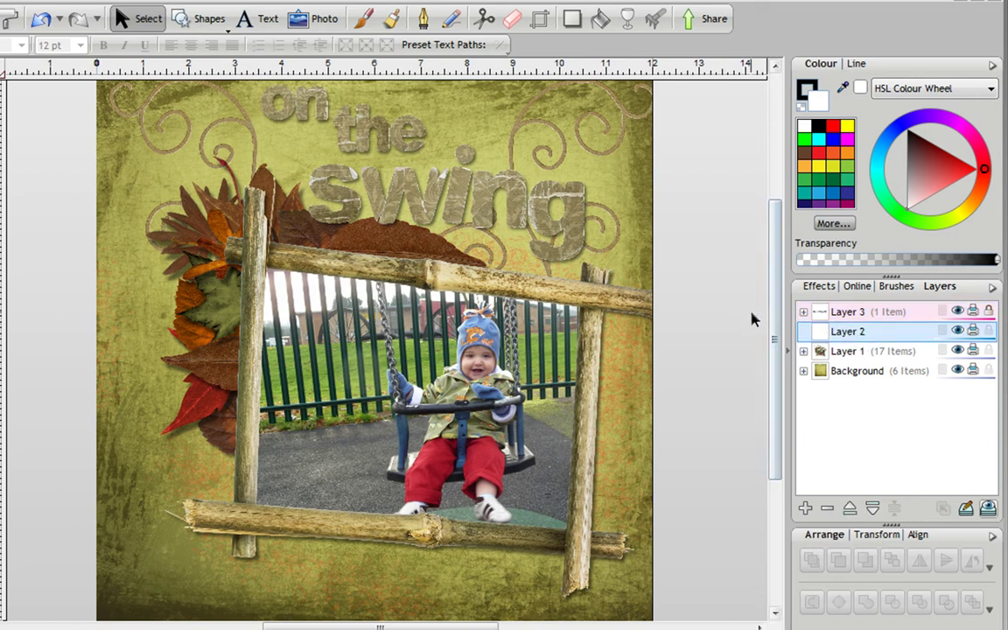
click(365, 21)
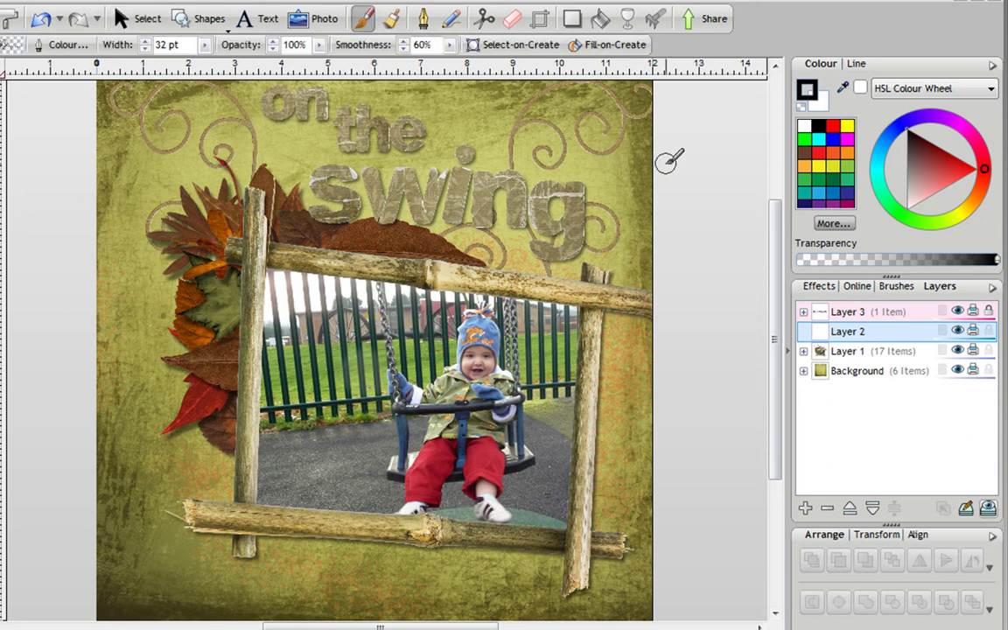
click(896, 286)
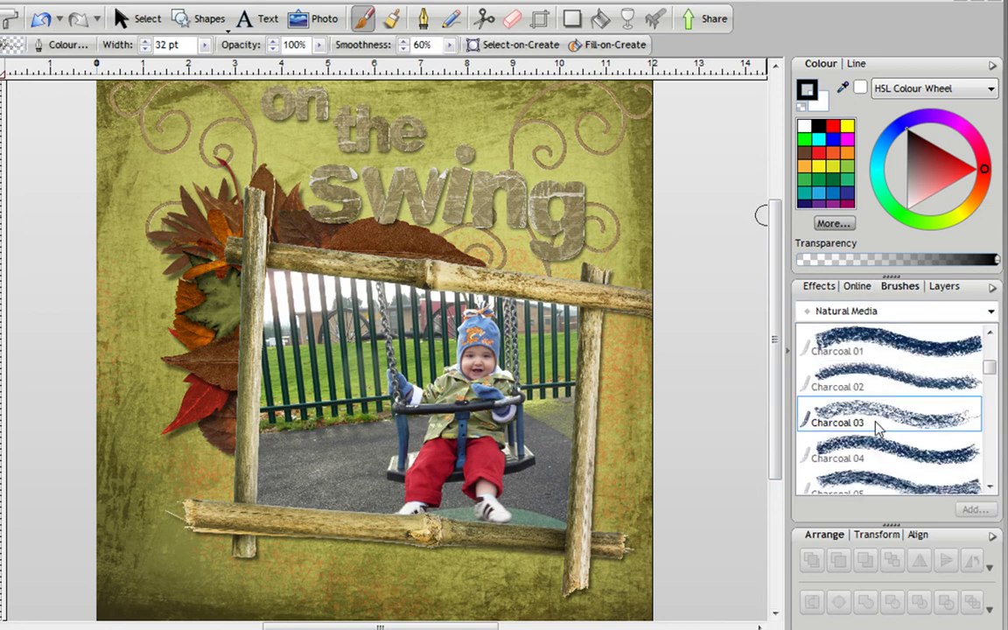
click(805, 127)
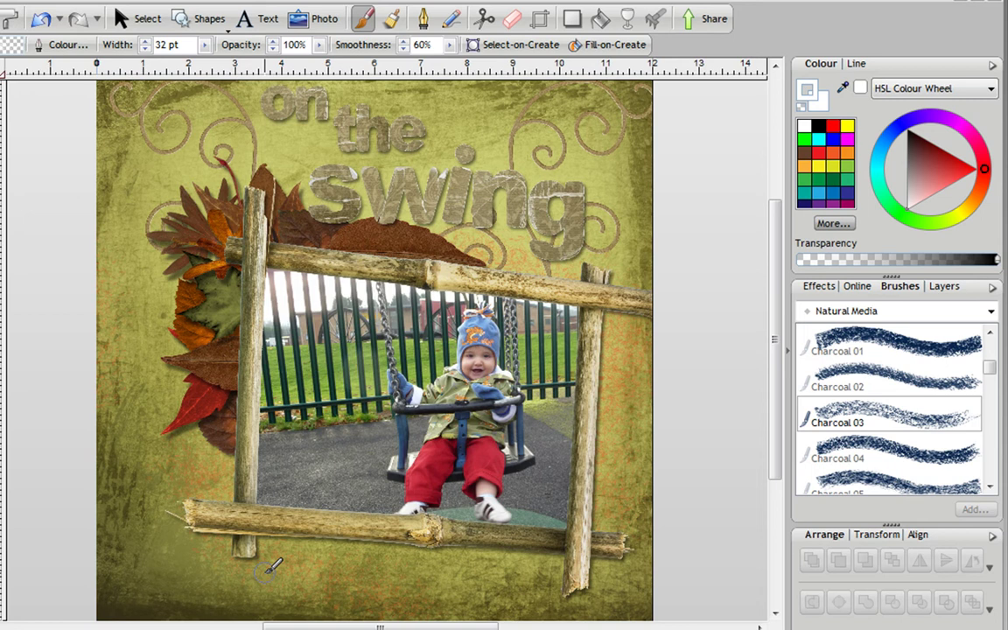
Paint white Charcoal 03 strokes over the word "Bluebell" in the caption mask below the wooden frame.
key(z)
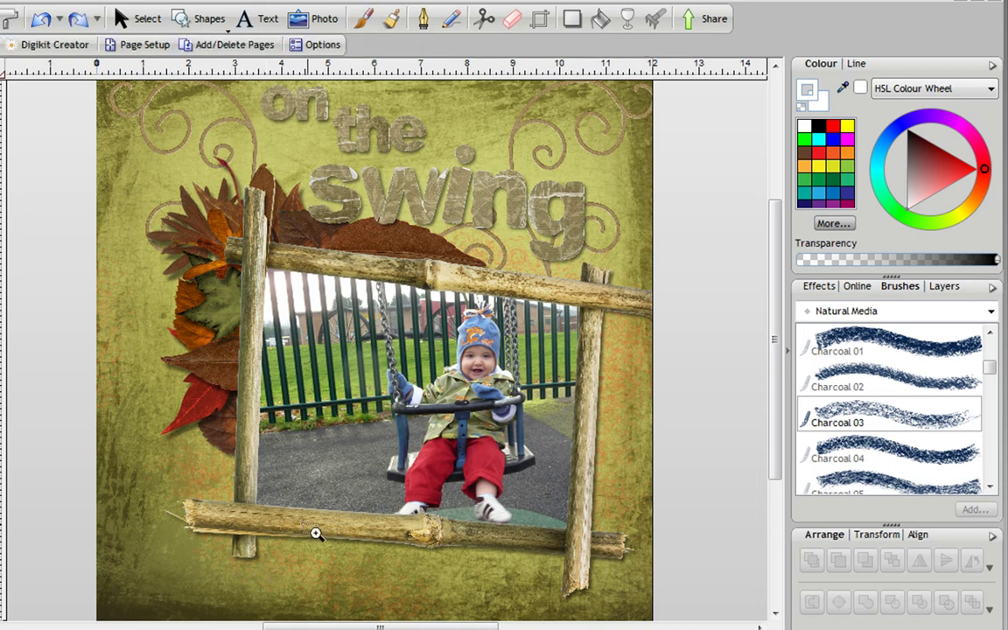
drag(237, 527, 604, 609)
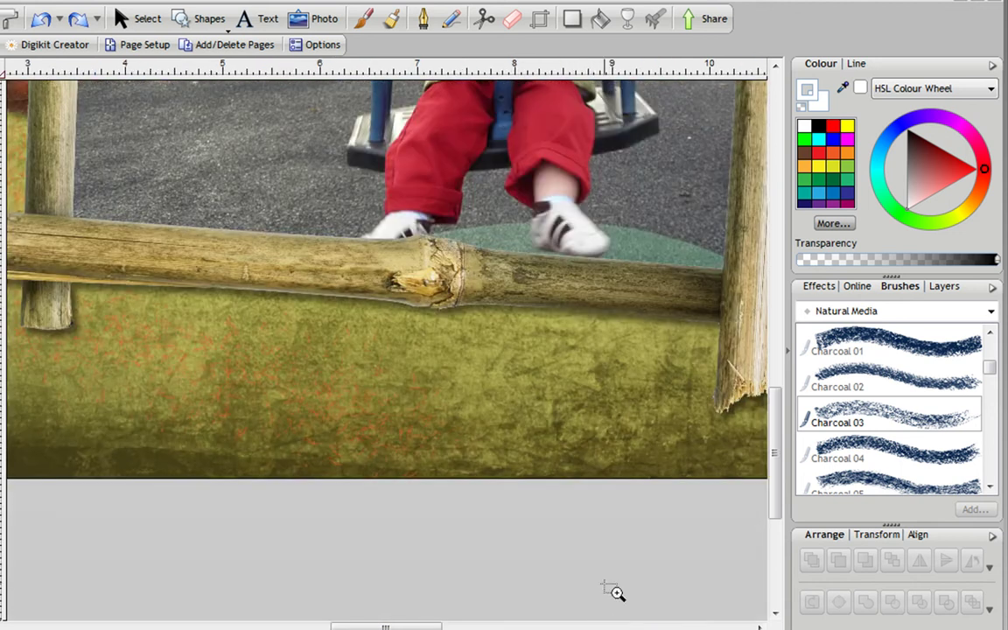
click(363, 20)
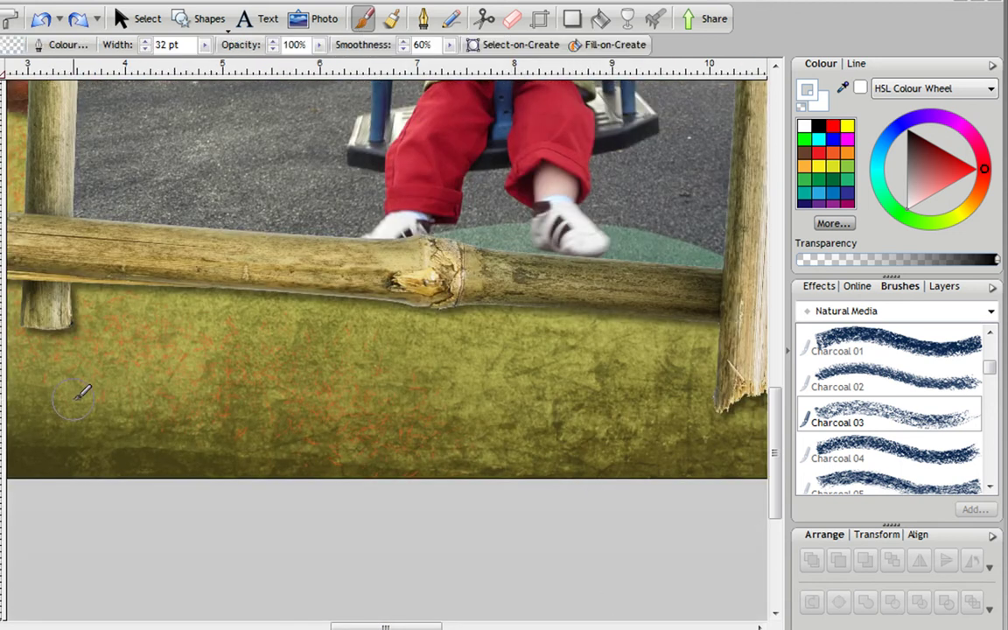
drag(51, 416, 270, 322)
drag(80, 446, 361, 309)
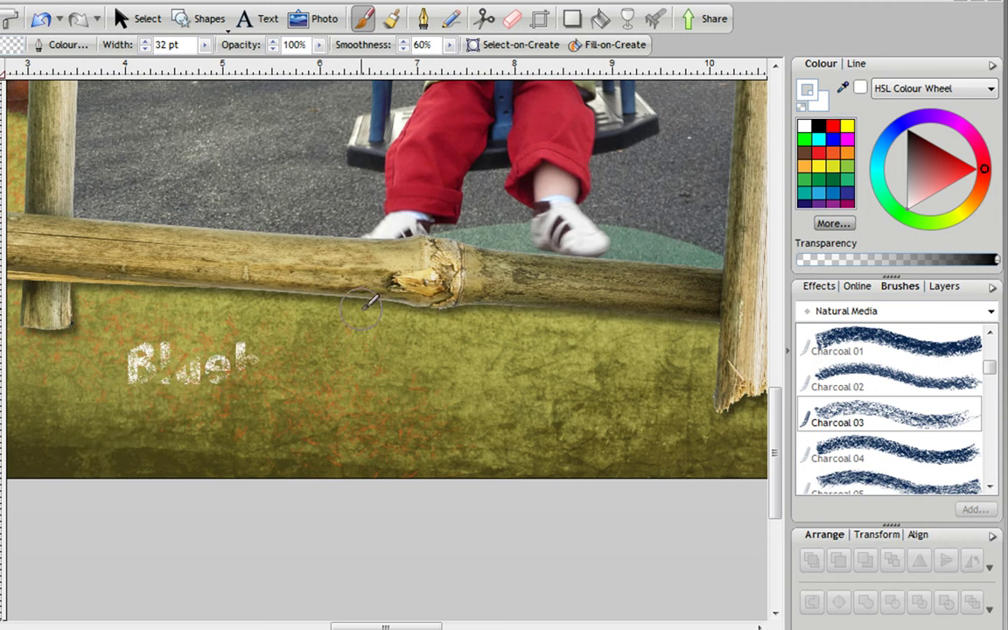
drag(168, 422, 560, 296)
drag(224, 386, 406, 314)
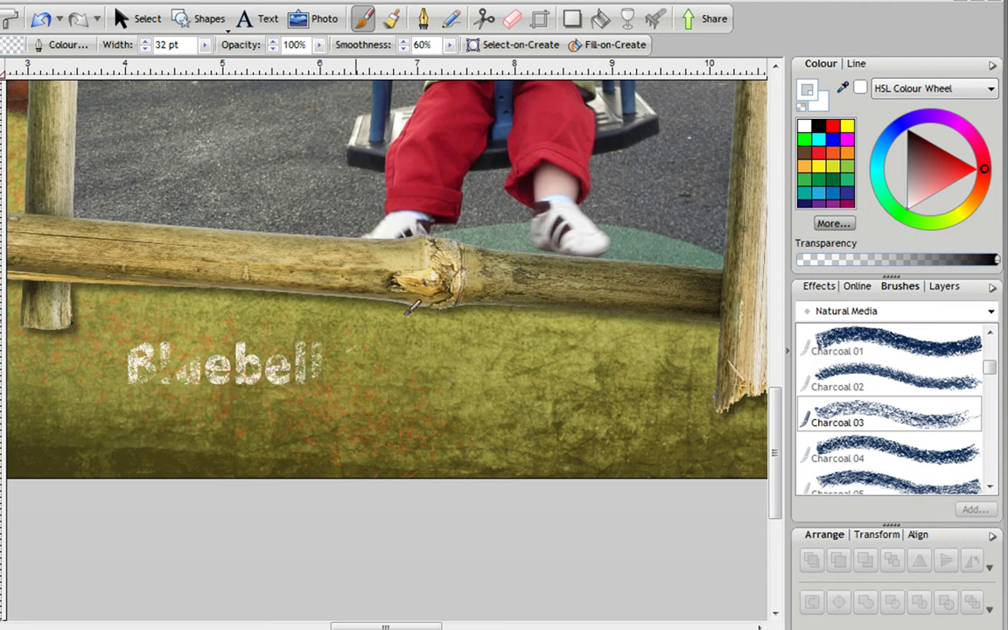
drag(162, 350, 172, 381)
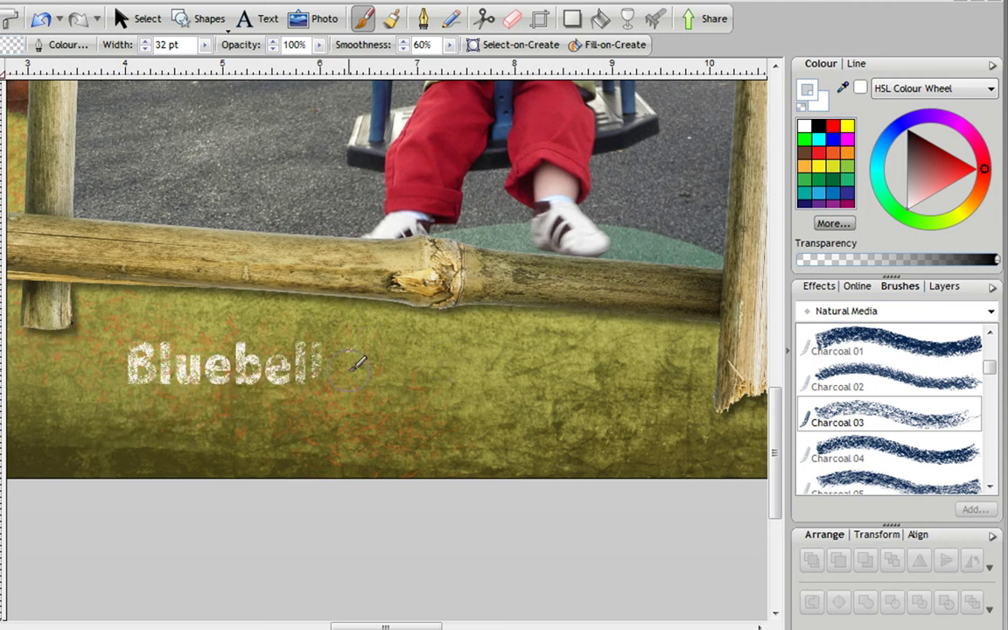
Fill the "Park, 2008" part of the caption mask with white charcoal strokes.
drag(266, 435, 497, 338)
drag(334, 423, 554, 348)
drag(410, 419, 661, 324)
drag(438, 393, 681, 335)
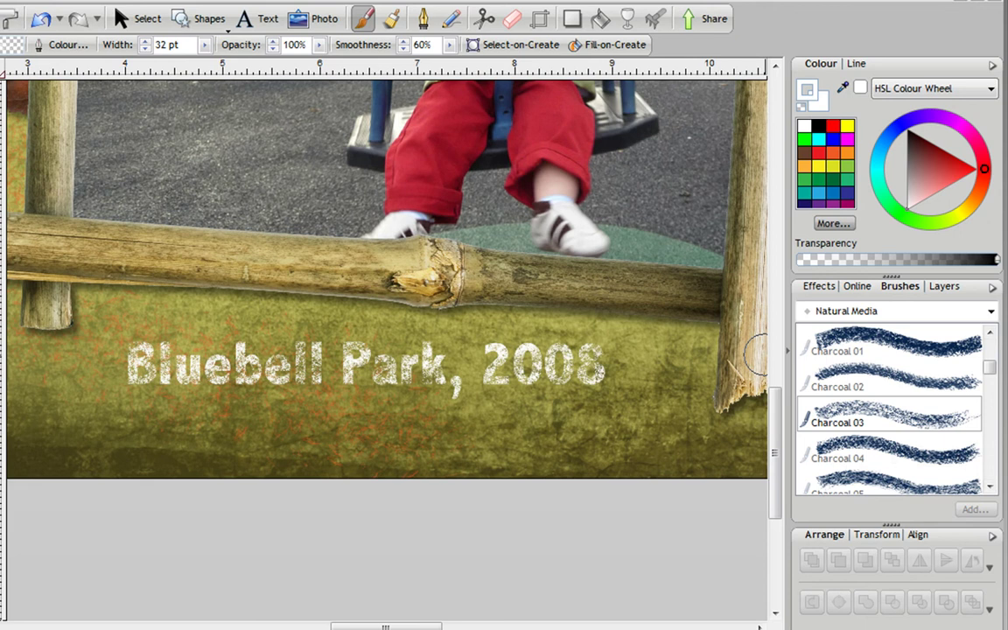
key(ctrl+0)
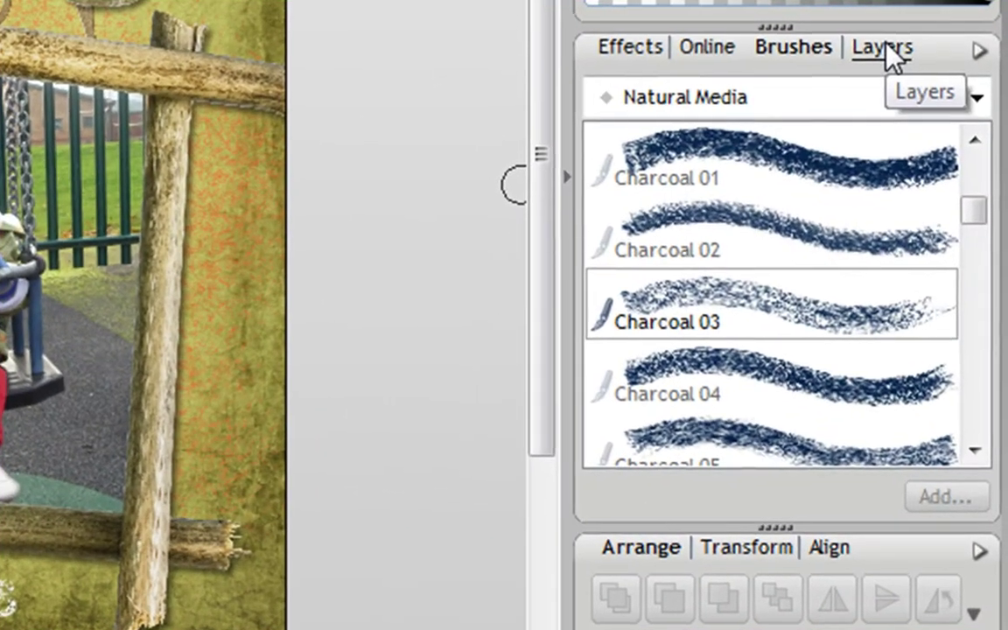
Select Layer 3 and unlock its mask for editing.
click(905, 114)
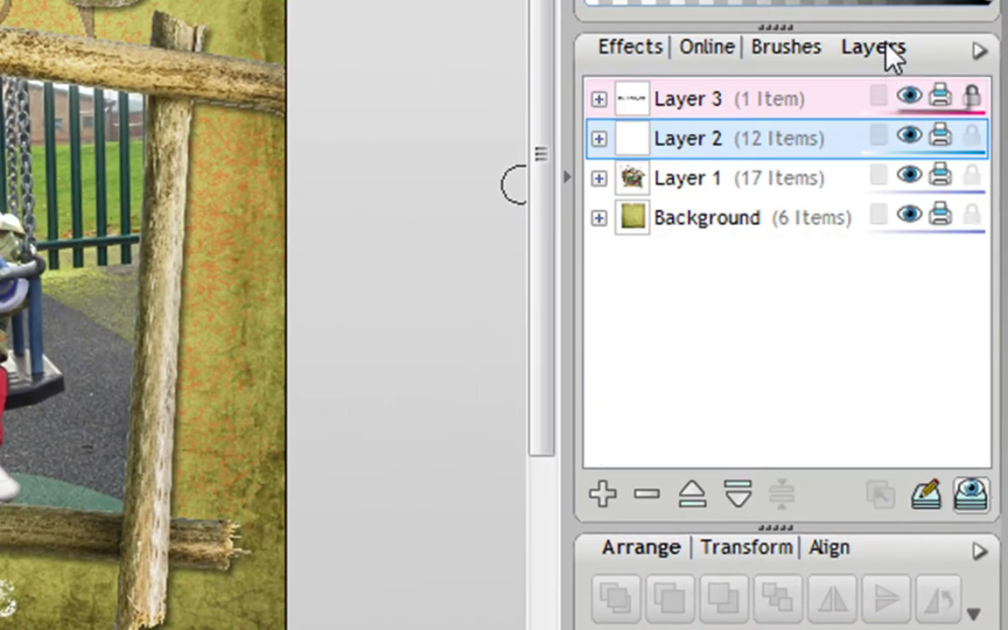
click(741, 103)
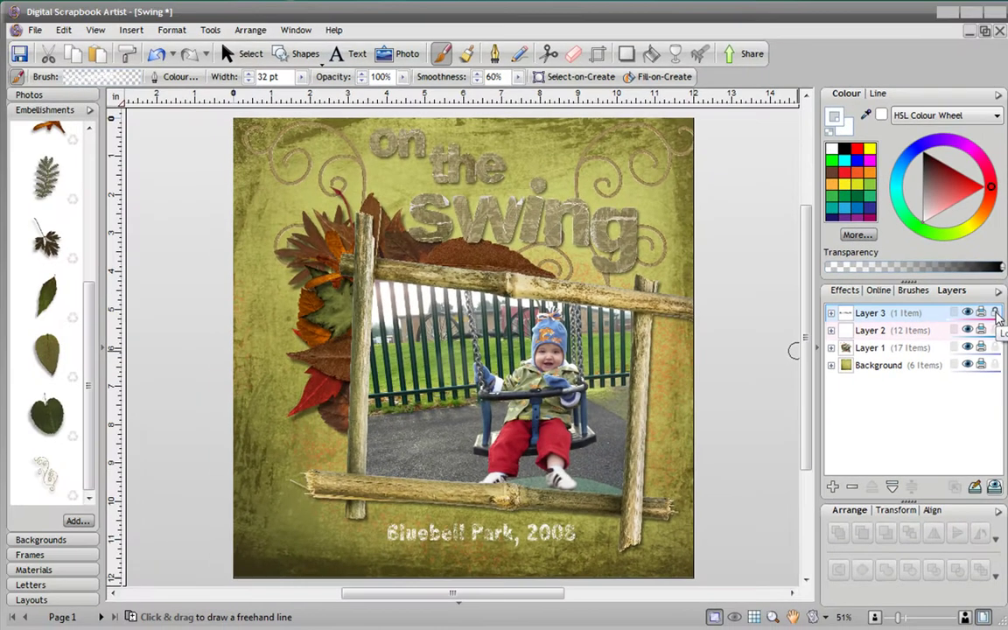
click(996, 314)
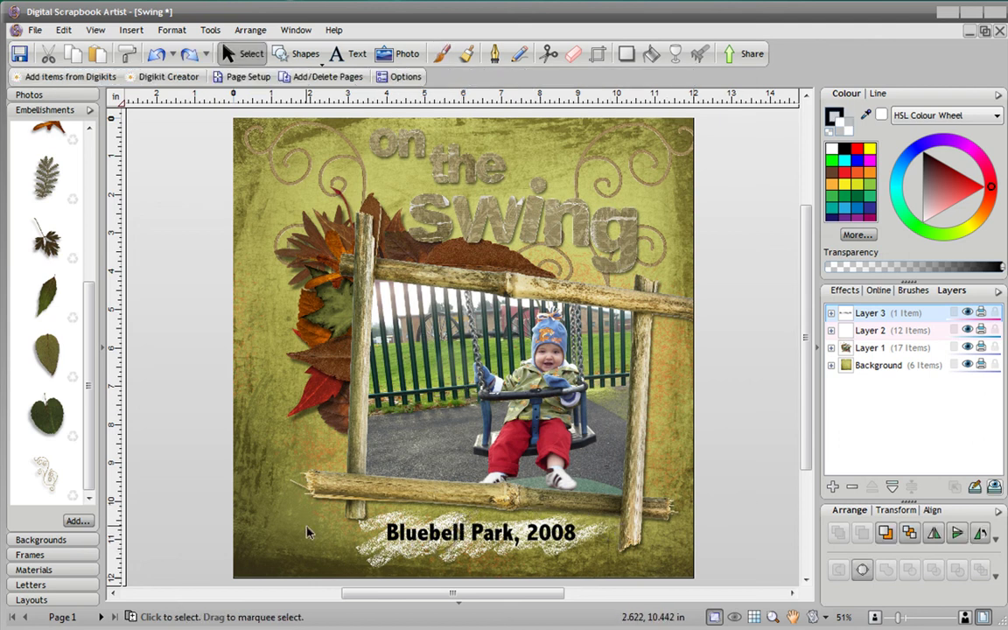
Add the swirl embellishment to Layer 3 and position it in the page's lower-left corner.
drag(48, 490, 324, 442)
drag(307, 260, 295, 368)
drag(315, 516, 303, 560)
click(784, 394)
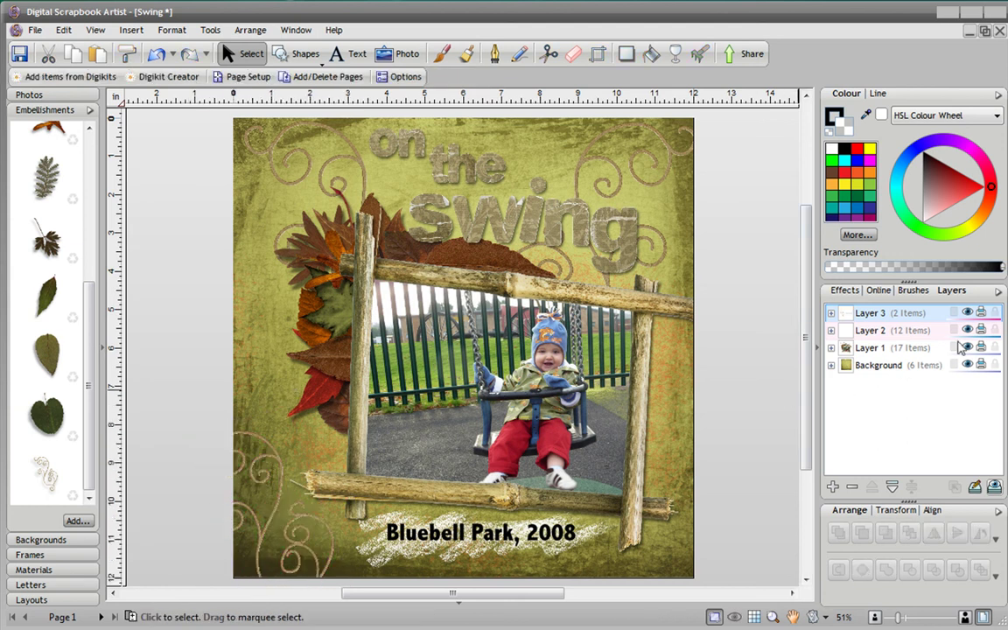
Lock the Layer 3 mask and make Layer 2 active for painting with the Paintbrush.
click(996, 313)
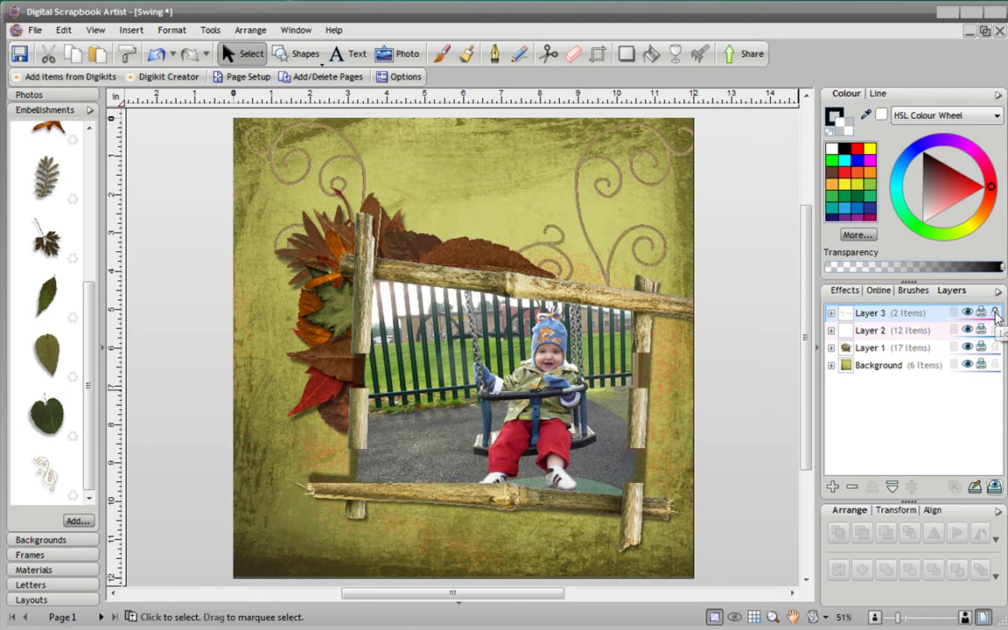
click(874, 332)
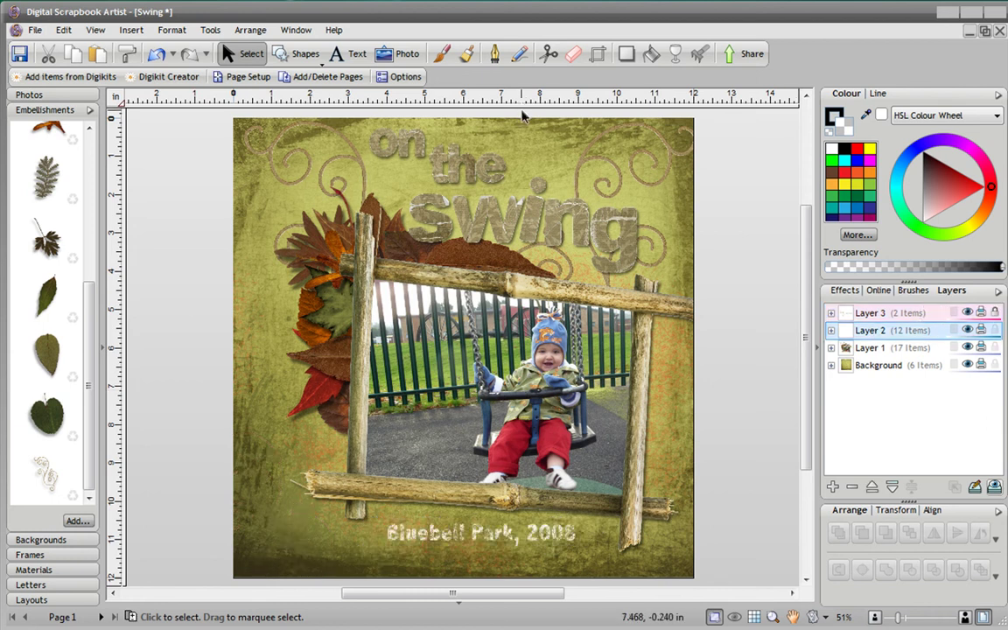
click(442, 56)
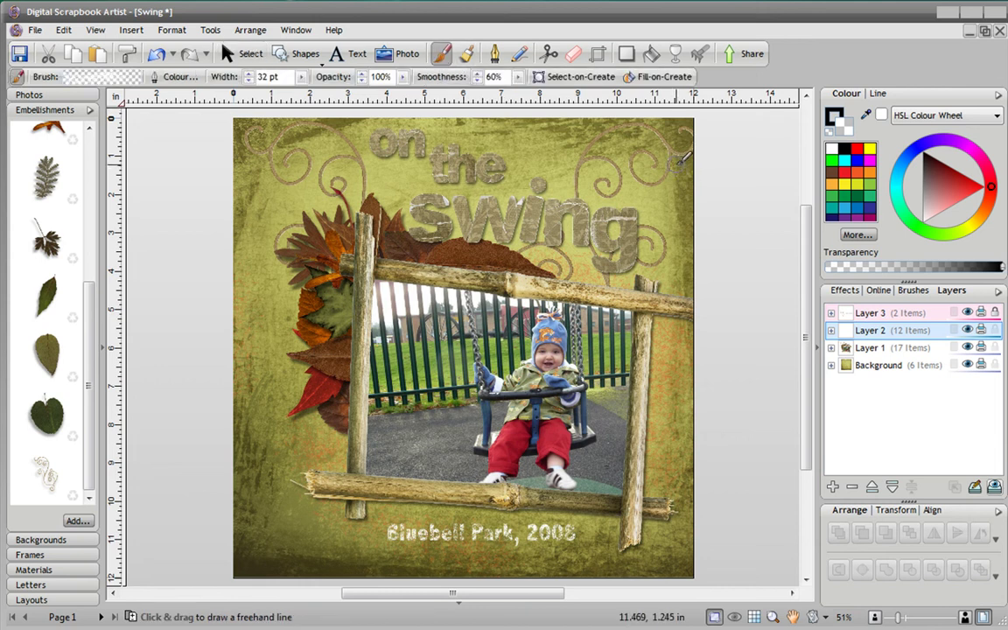
Paint black charcoal strokes through the upper curls of the swirl mask in the page's lower-left corner.
click(834, 176)
click(771, 617)
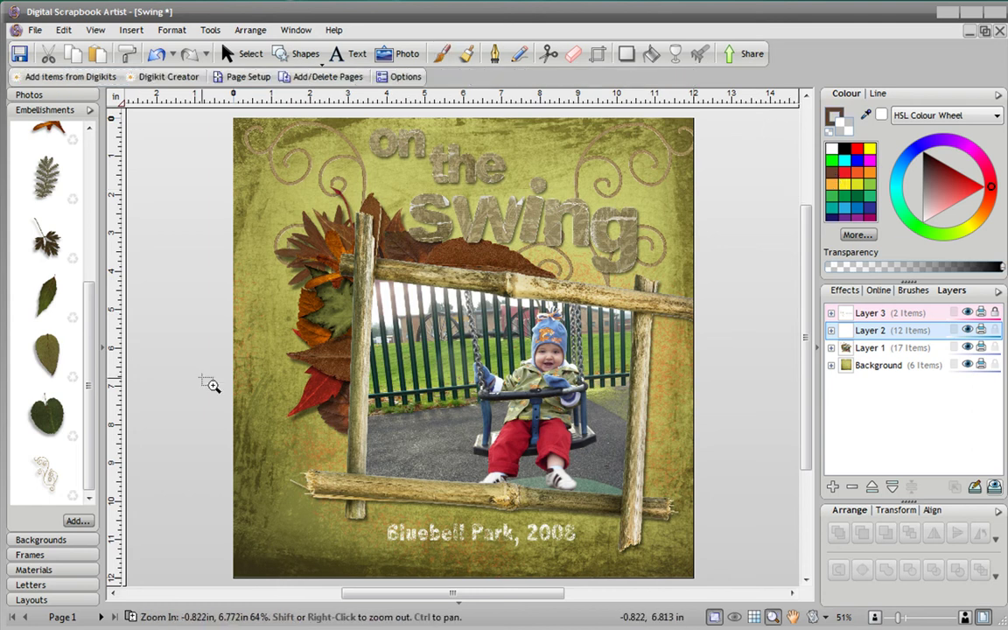
mouse_move(206, 374)
mouse_down()
mouse_move(384, 527)
mouse_move(428, 592)
mouse_up()
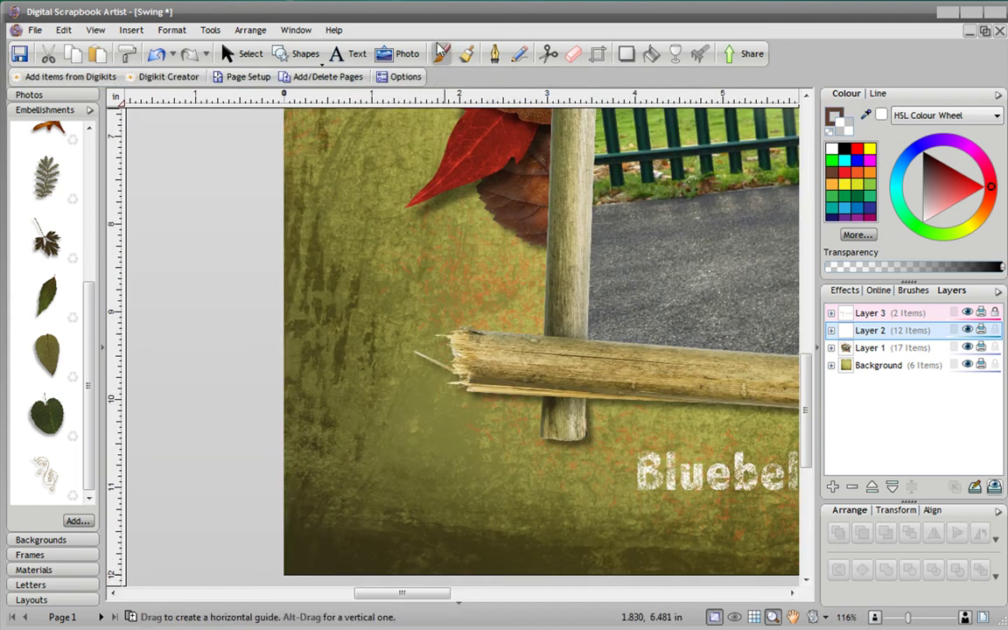
drag(213, 342, 426, 254)
drag(270, 349, 400, 287)
drag(243, 401, 530, 315)
drag(281, 395, 532, 353)
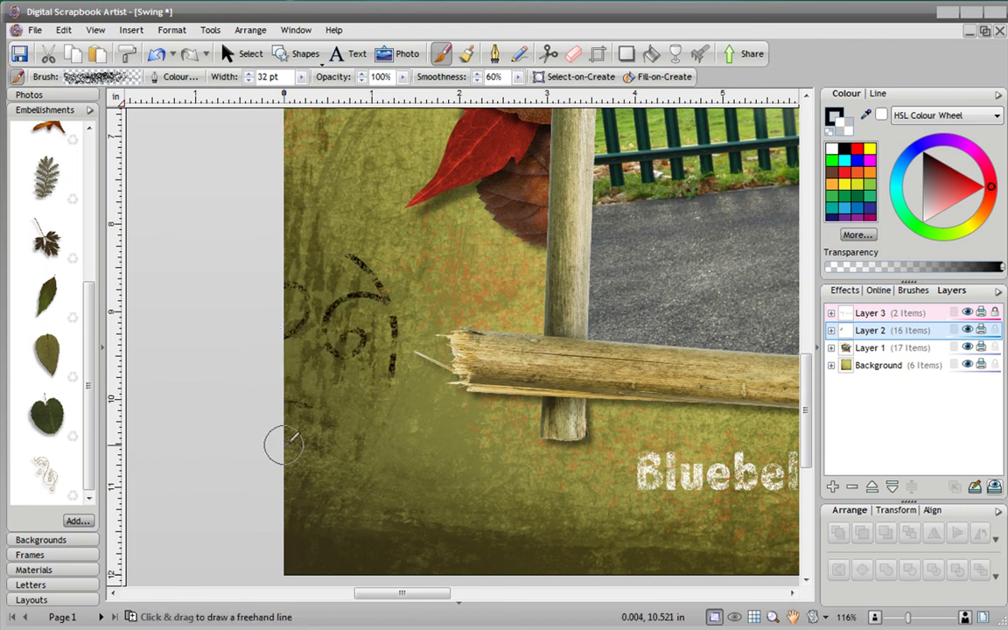
drag(206, 444, 510, 411)
drag(288, 411, 389, 390)
drag(451, 460, 407, 472)
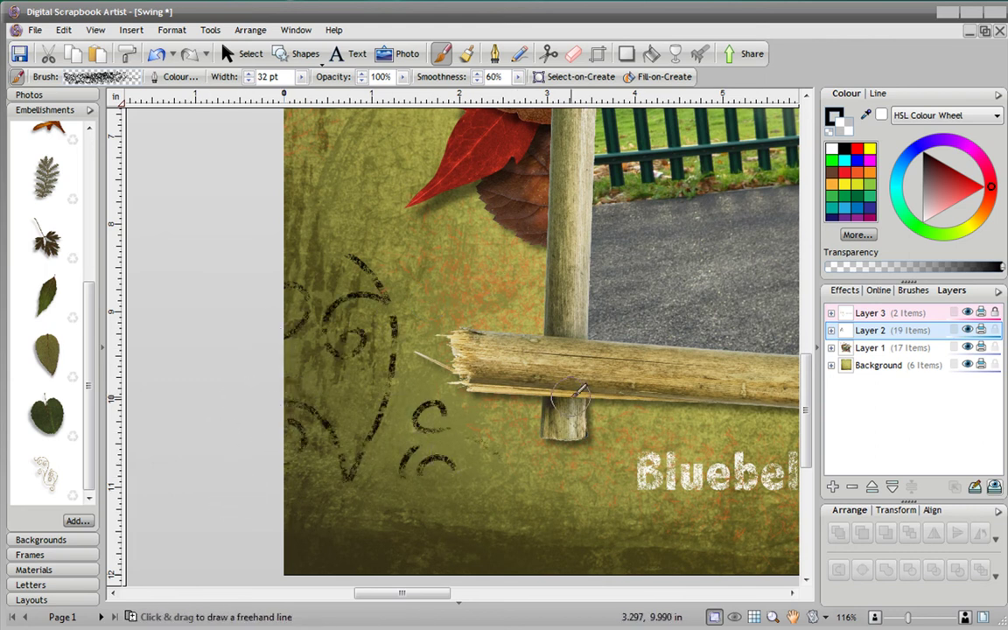
Complete the swirl with black charcoal strokes over its top arc, its remaining gaps and the lower curls.
drag(210, 260, 467, 219)
drag(254, 461, 490, 408)
mouse_move(262, 506)
mouse_down()
mouse_move(516, 489)
mouse_move(562, 516)
mouse_up()
drag(261, 539, 591, 543)
drag(289, 574, 613, 567)
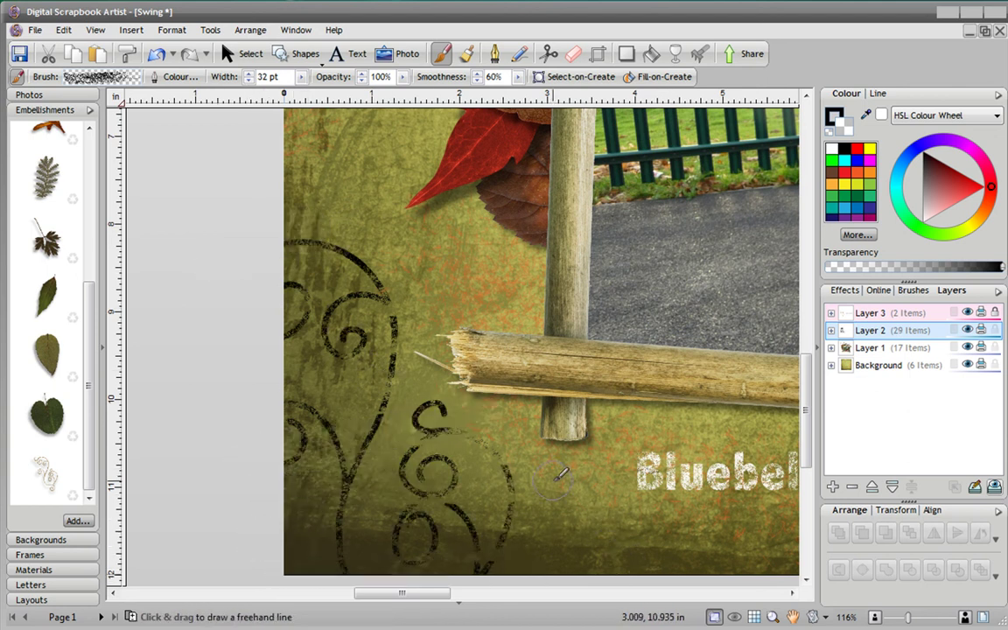
drag(388, 436, 598, 495)
drag(468, 495, 553, 510)
drag(366, 305, 423, 298)
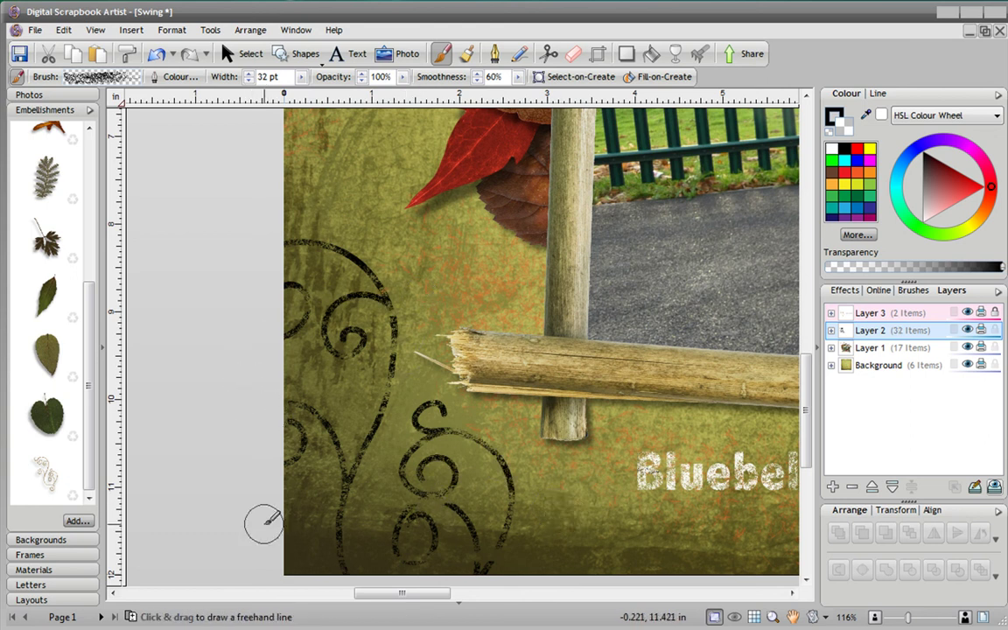